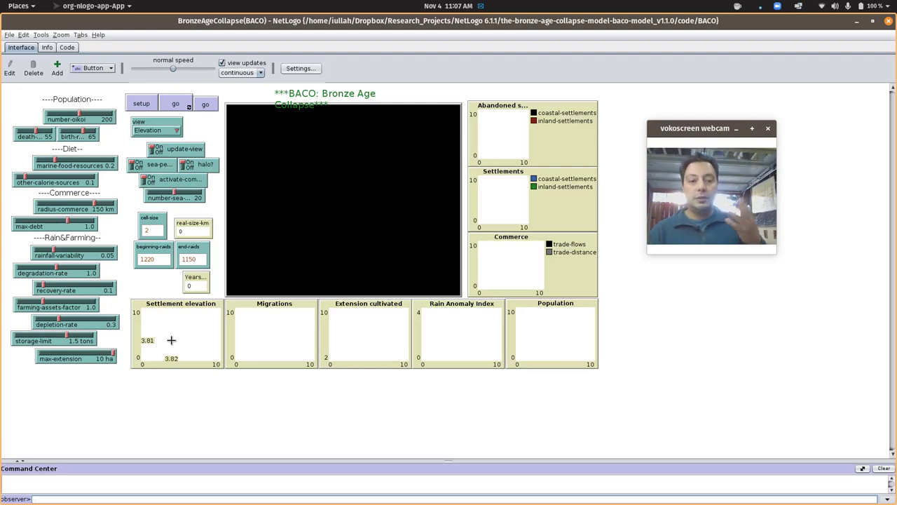
Bring the BACO Documentation.pdf forward, maximized, and jump to page 2.
{"action": "key", "text": "super"}
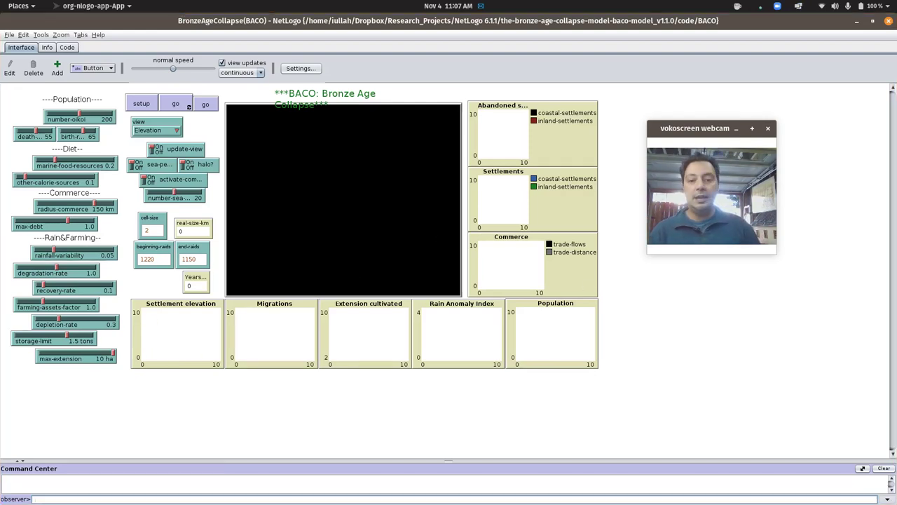
{"action": "key", "text": "Escape"}
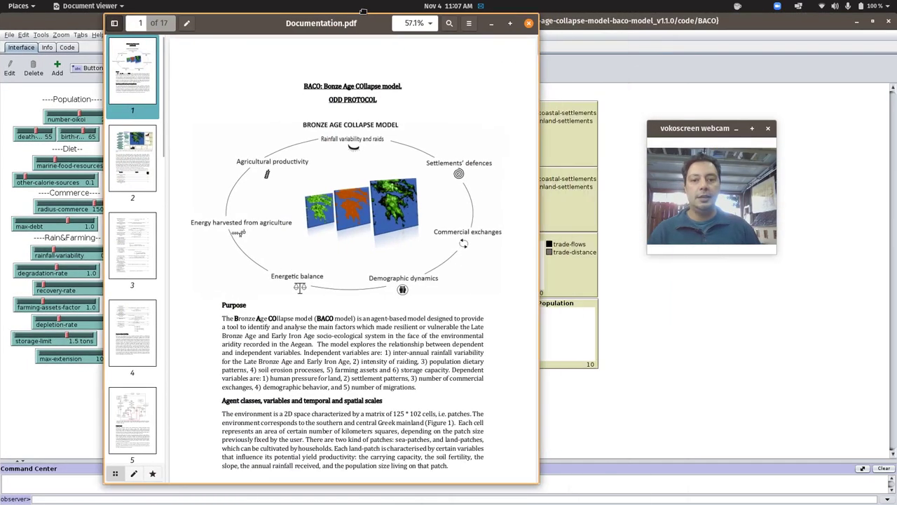
{"action": "double_click", "coordinate": [362, 14]}
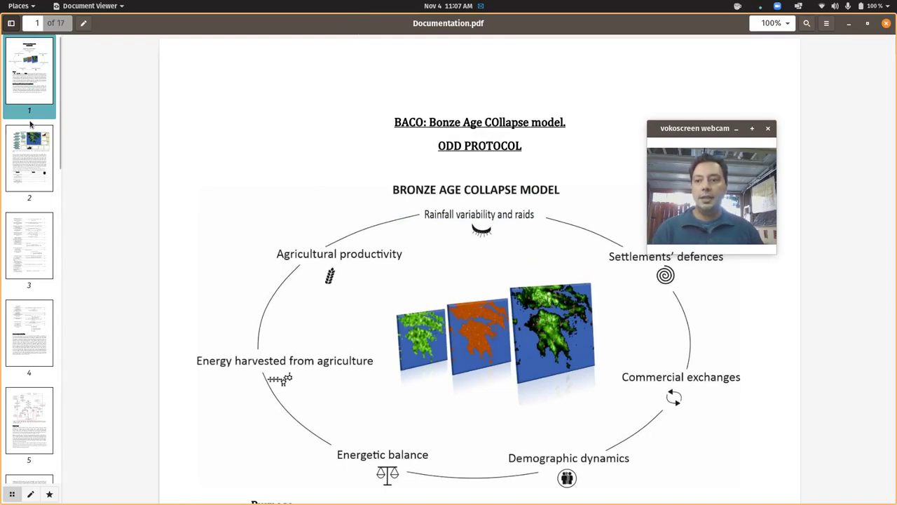
{"action": "left_click", "coordinate": [39, 139]}
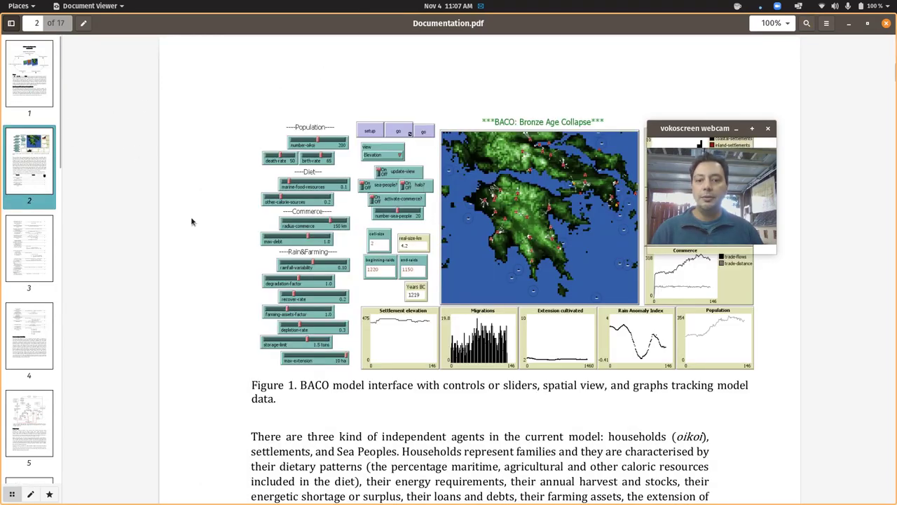
Read through the documentation from page 2 down to page 5.
{"action": "scroll", "coordinate": [280, 224], "scroll_direction": "down", "scroll_amount": 3}
{"action": "scroll", "coordinate": [350, 239], "scroll_direction": "up", "scroll_amount": 3}
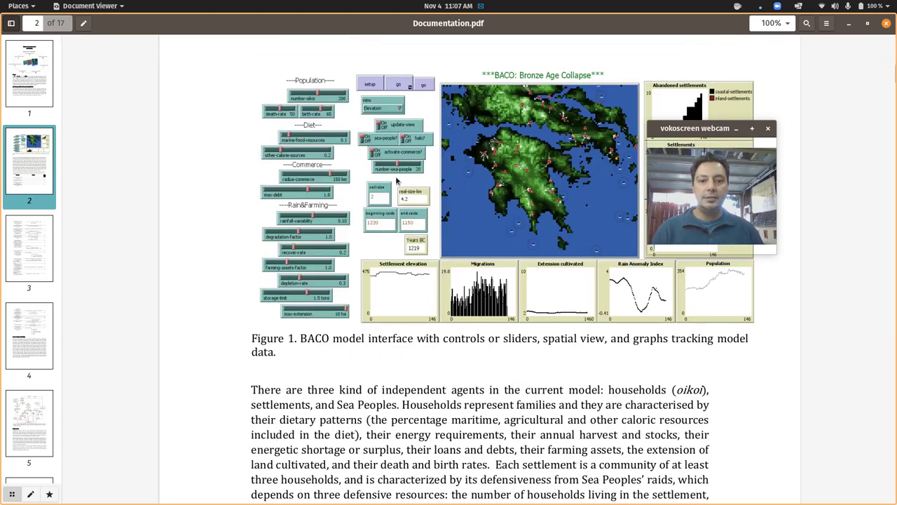
{"action": "scroll", "coordinate": [458, 223], "scroll_direction": "down", "scroll_amount": 5}
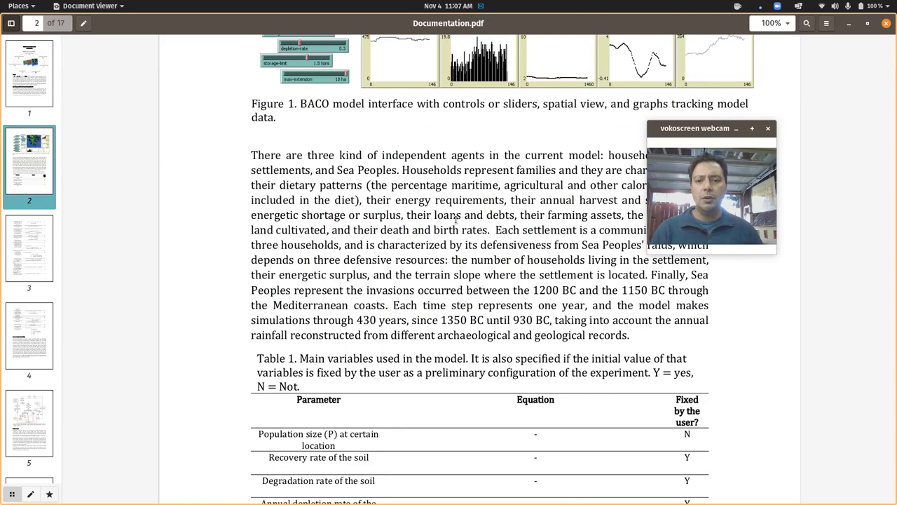
{"action": "scroll", "coordinate": [459, 225], "scroll_direction": "down", "scroll_amount": 6}
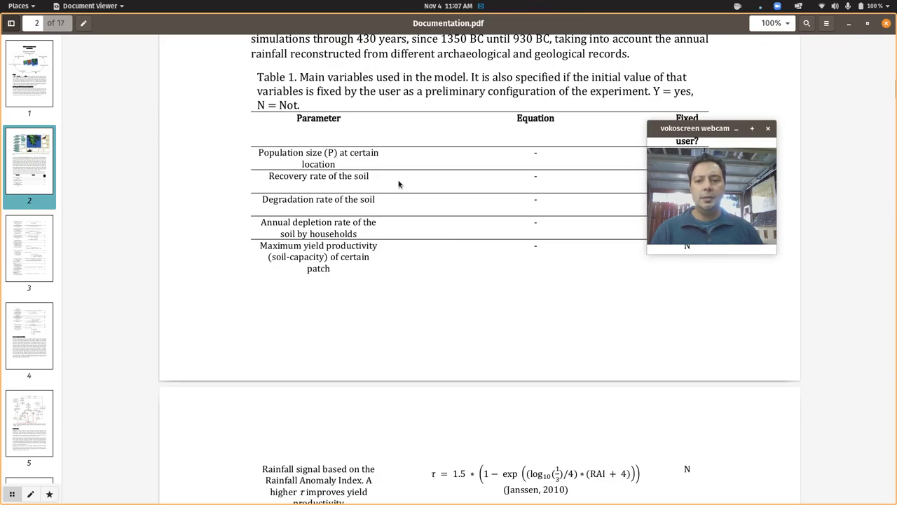
{"action": "scroll", "coordinate": [287, 294], "scroll_direction": "down", "scroll_amount": 9}
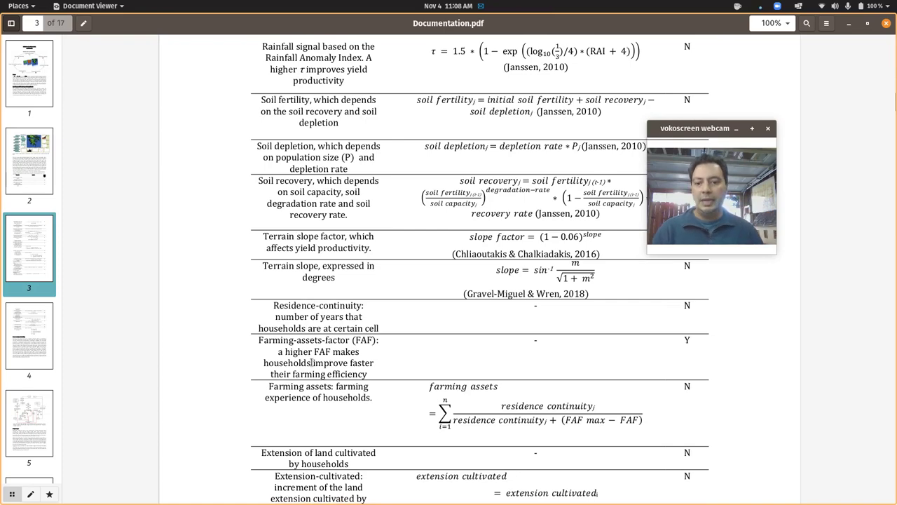
{"action": "scroll", "coordinate": [312, 363], "scroll_direction": "down", "scroll_amount": 5}
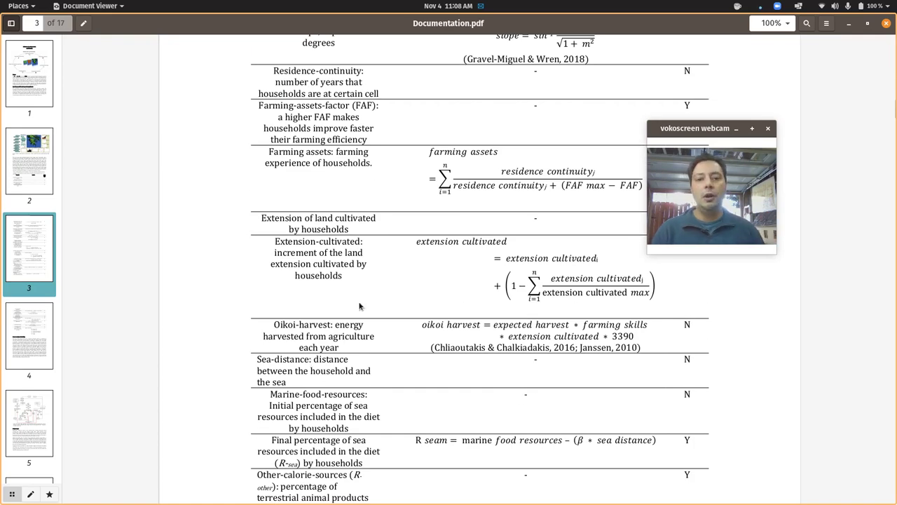
{"action": "scroll", "coordinate": [359, 306], "scroll_direction": "up", "scroll_amount": 9}
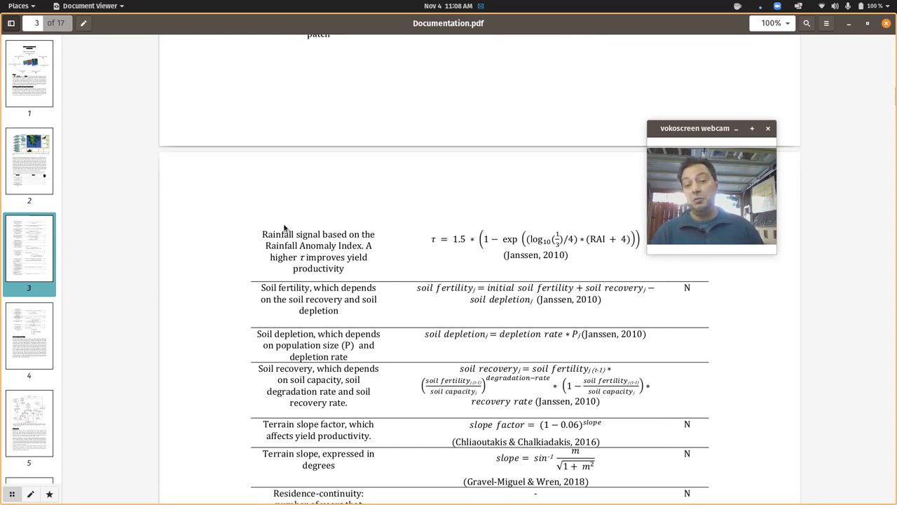
{"action": "scroll", "coordinate": [288, 224], "scroll_direction": "up", "scroll_amount": 20}
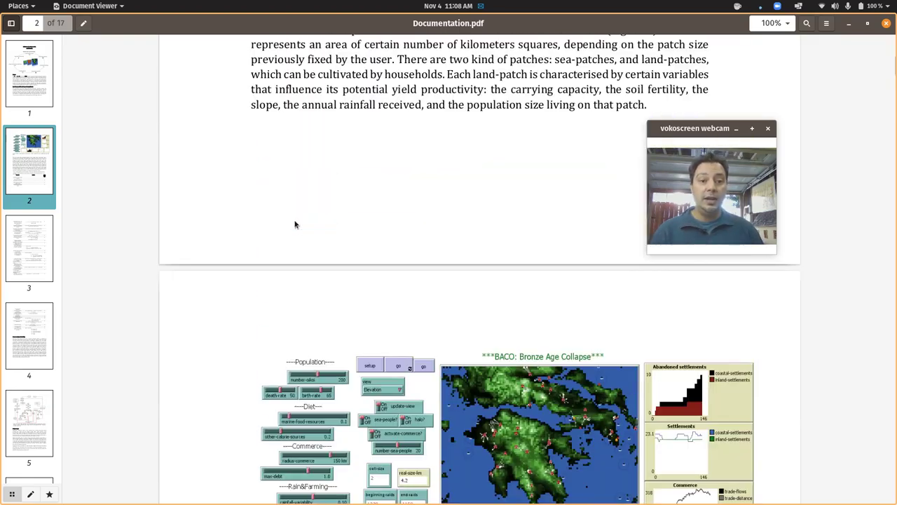
{"action": "scroll", "coordinate": [294, 224], "scroll_direction": "up", "scroll_amount": 15}
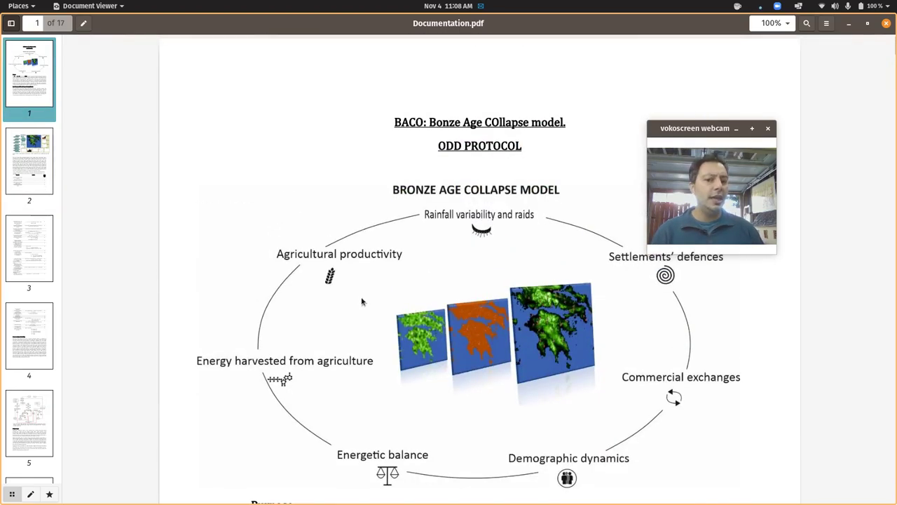
{"action": "scroll", "coordinate": [362, 301], "scroll_direction": "down", "scroll_amount": 6}
{"action": "scroll", "coordinate": [502, 330], "scroll_direction": "down", "scroll_amount": 10}
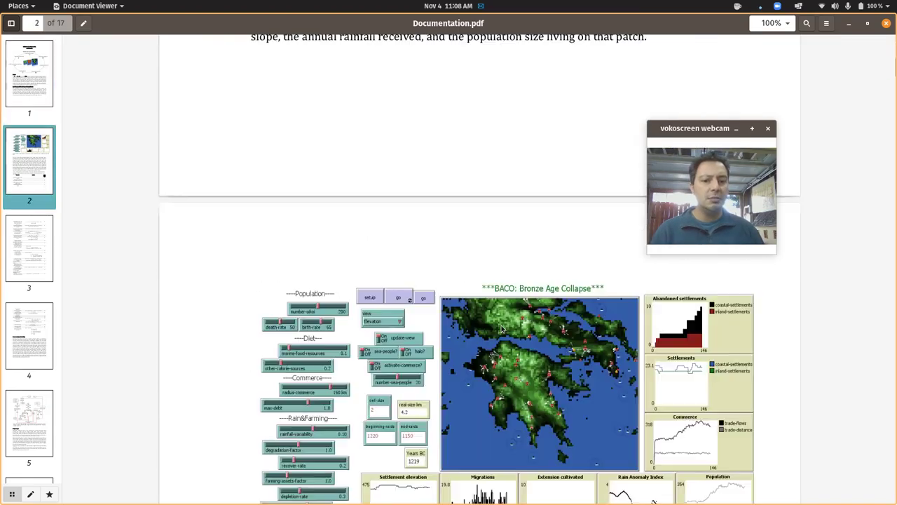
{"action": "scroll", "coordinate": [502, 330], "scroll_direction": "down", "scroll_amount": 20}
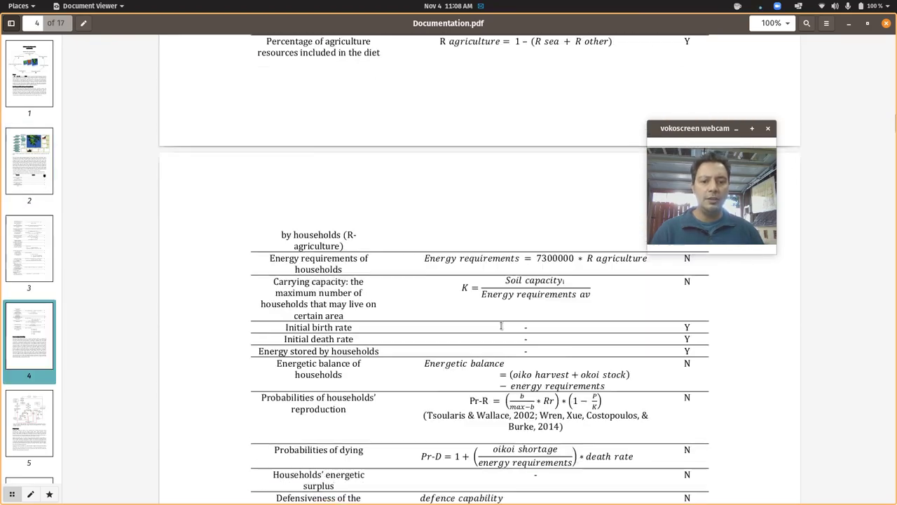
{"action": "scroll", "coordinate": [502, 326], "scroll_direction": "down", "scroll_amount": 12}
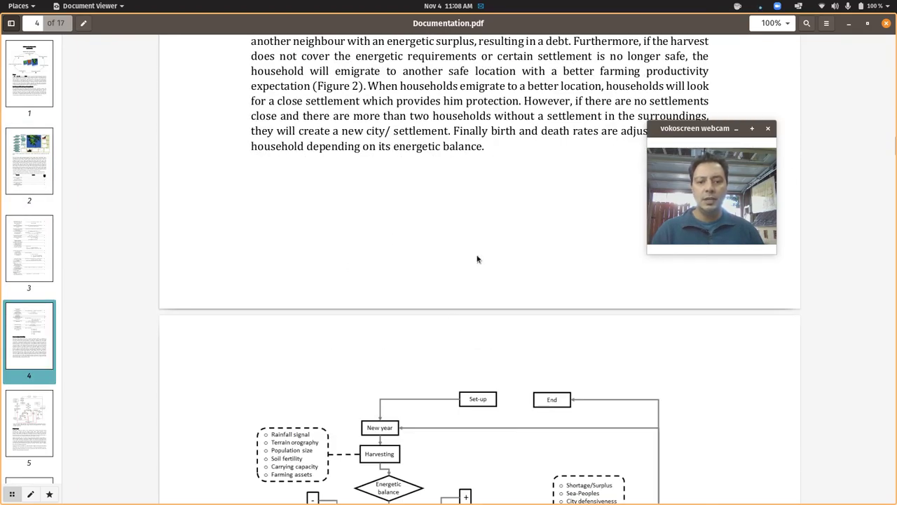
{"action": "scroll", "coordinate": [477, 260], "scroll_direction": "down", "scroll_amount": 15}
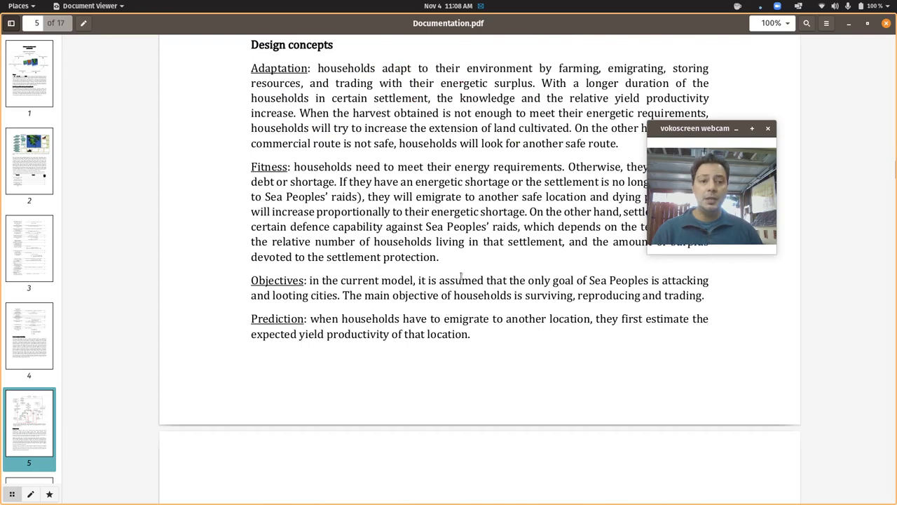
Put the PDF away, return to NetLogo, and run setup on the BACO model.
{"action": "left_click", "coordinate": [849, 23]}
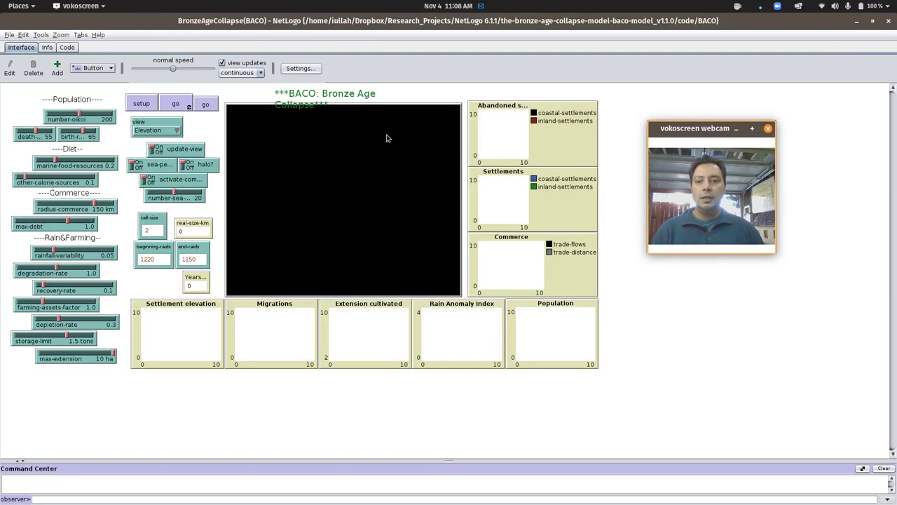
{"action": "key", "text": "super"}
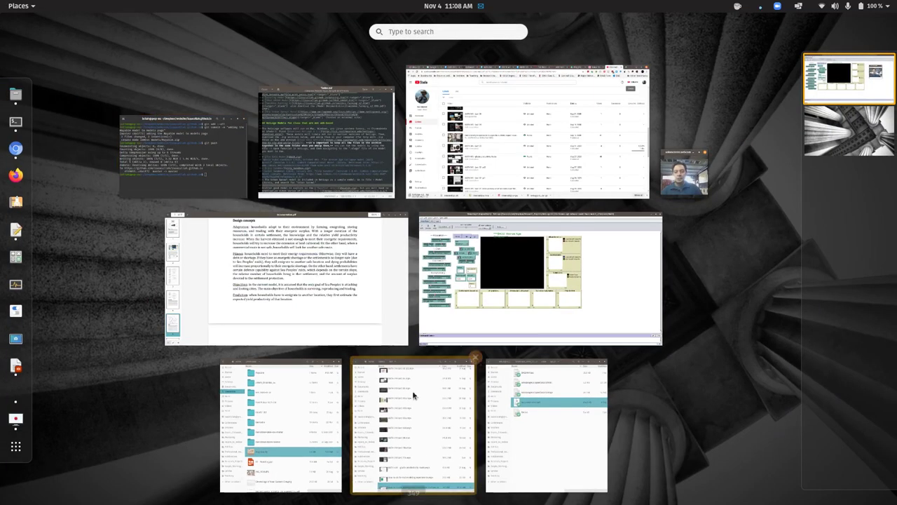
{"action": "left_click", "coordinate": [537, 280]}
{"action": "left_click", "coordinate": [147, 103]}
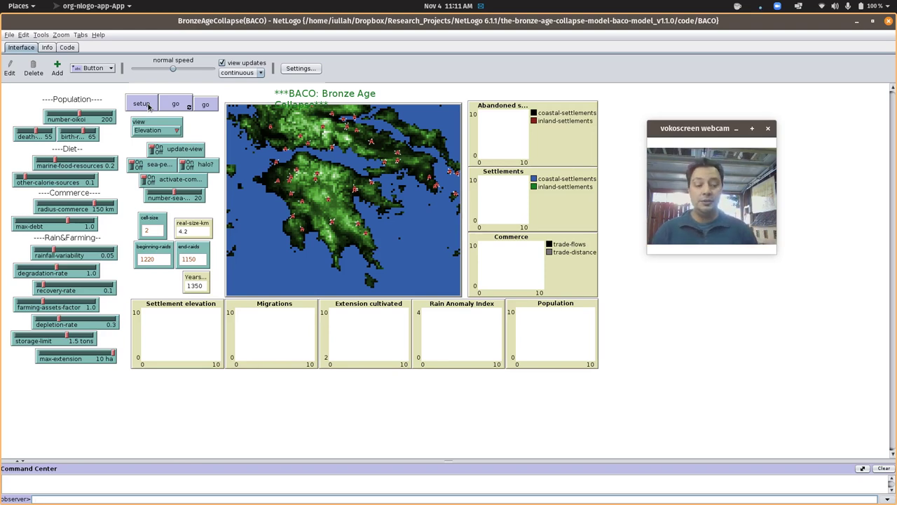
Switch back to the NetLogo BACO model window from the window overview.
{"action": "key", "text": "super"}
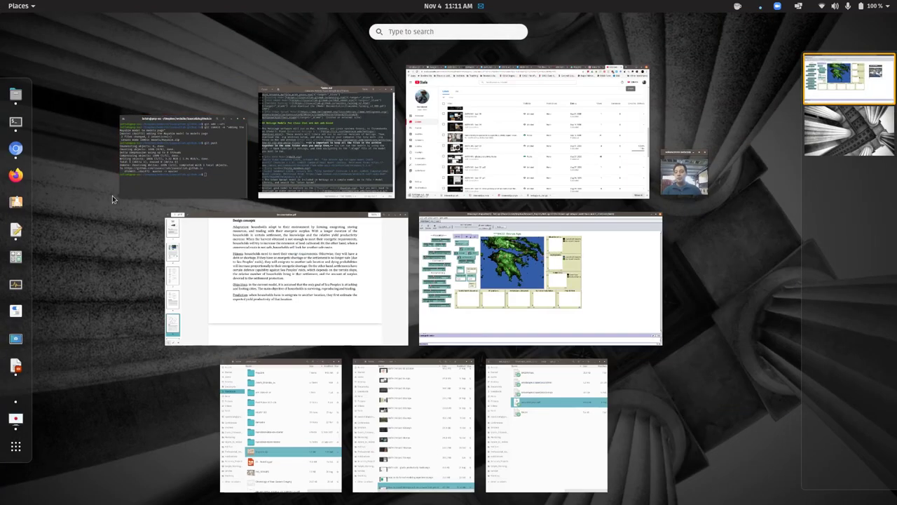
{"action": "left_click", "coordinate": [462, 259]}
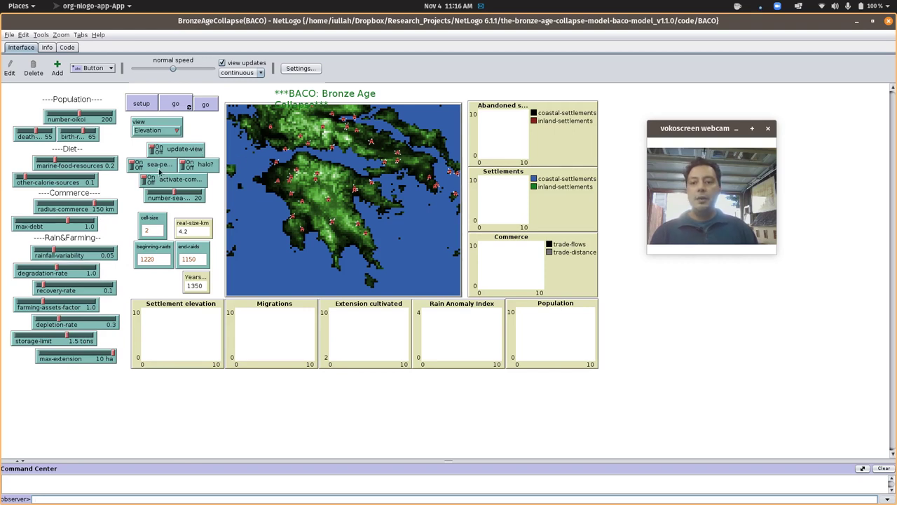
Change the map view chooser from Elevation to soil-capacity.
{"action": "left_click", "coordinate": [157, 130]}
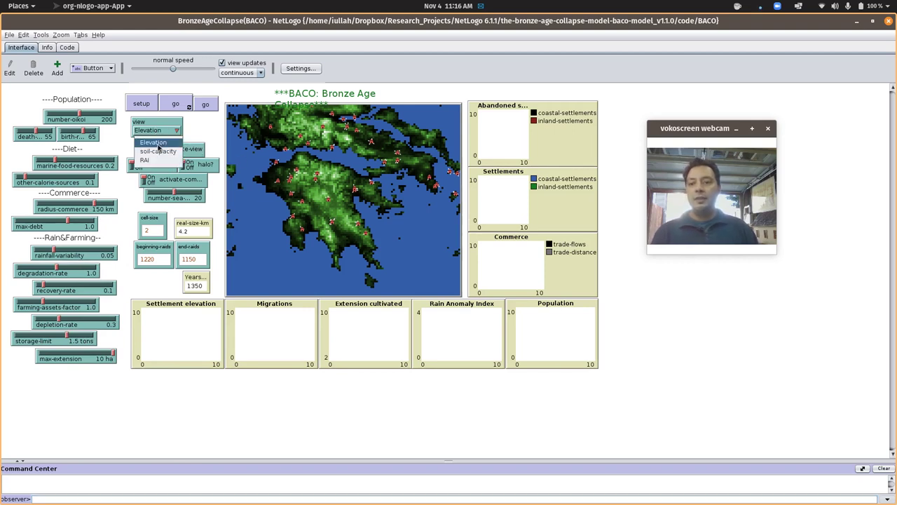
{"action": "left_click", "coordinate": [158, 150]}
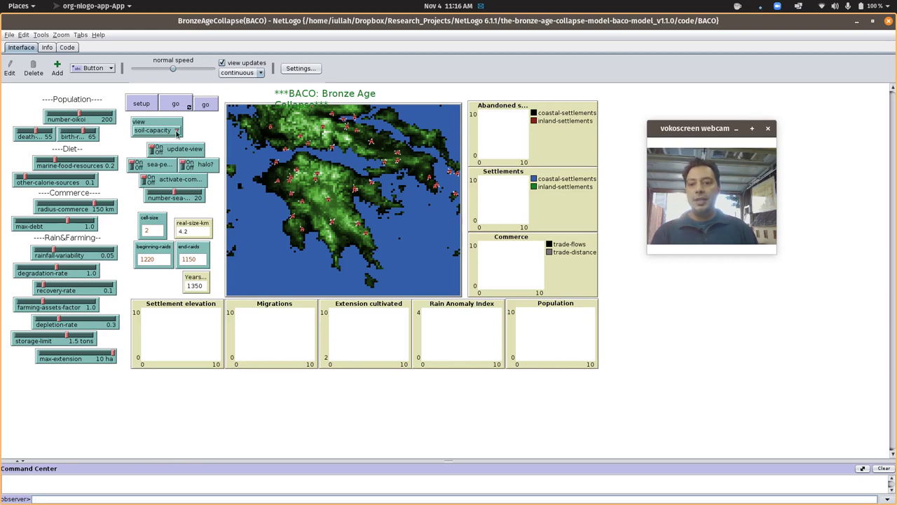
{"action": "left_click", "coordinate": [167, 134]}
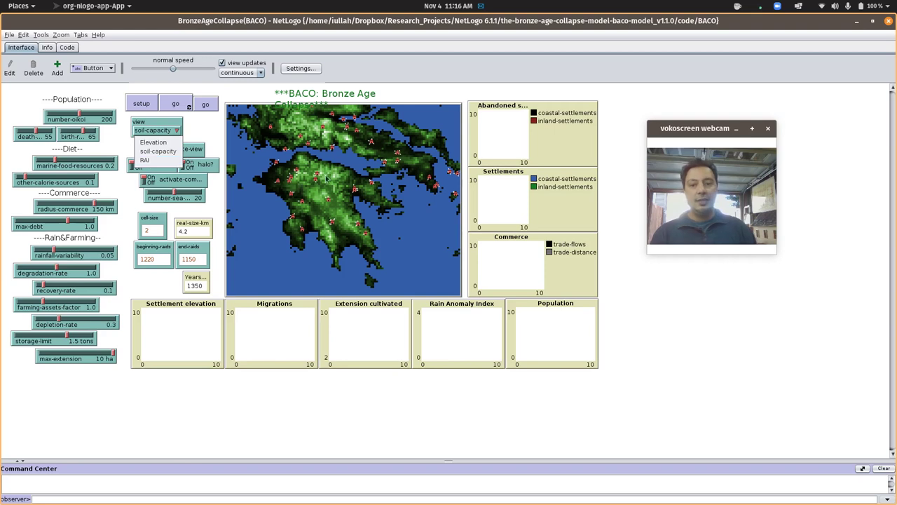
{"action": "left_click", "coordinate": [197, 137]}
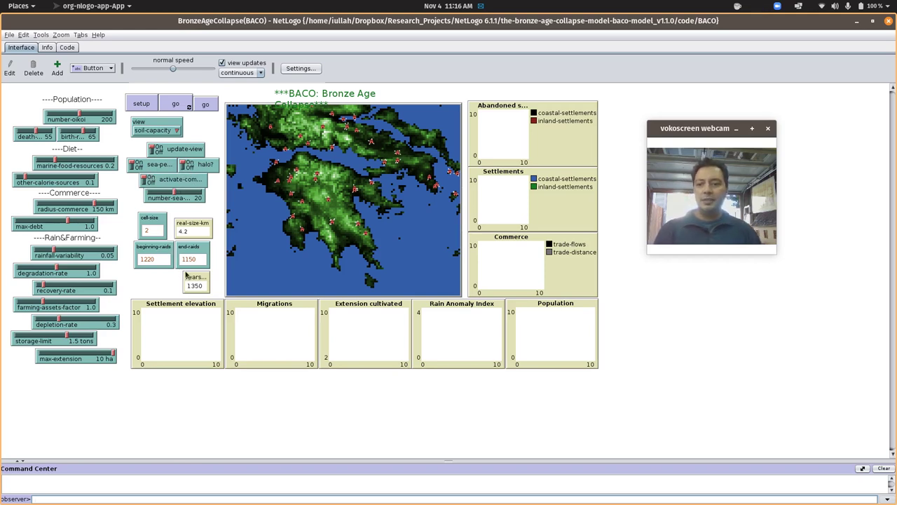
Set up the BACO world and run go forever until about year 1111.
{"action": "left_click", "coordinate": [140, 106]}
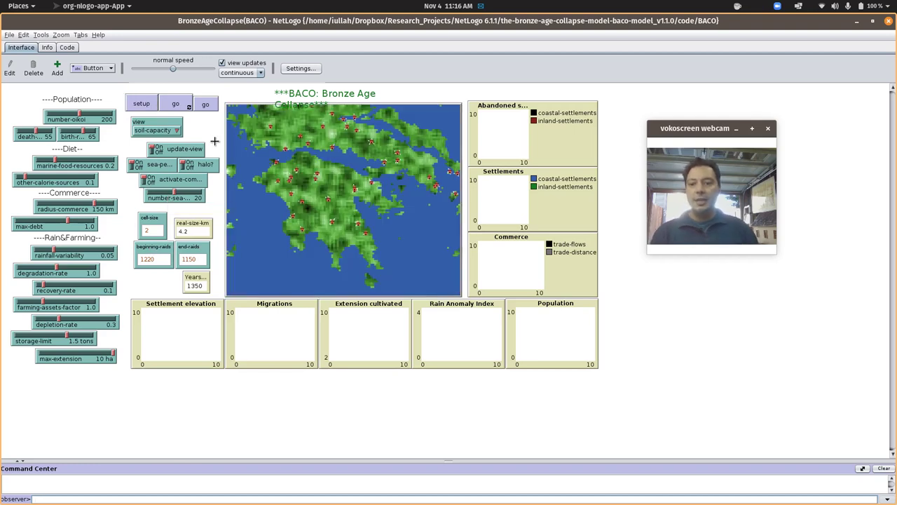
{"action": "left_click", "coordinate": [176, 105]}
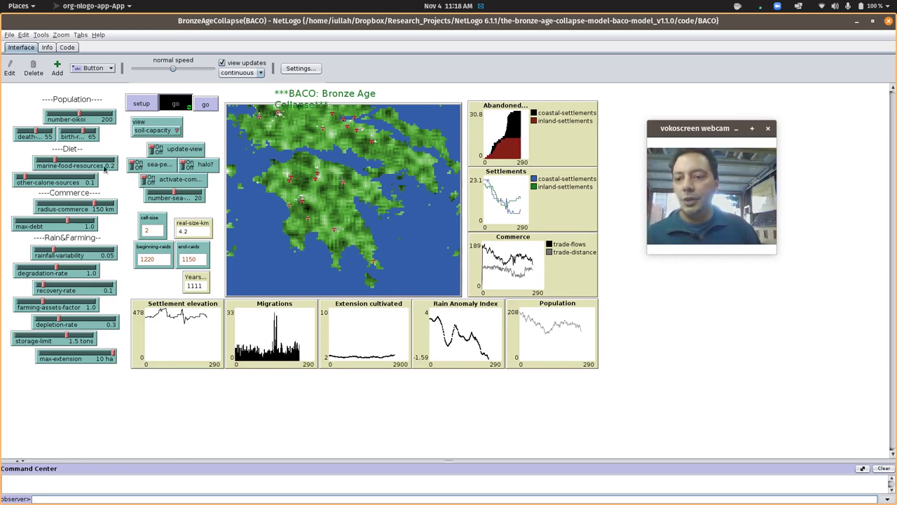
Stop the run, set other-calorie-sources to 0.6, and reset to year 1350.
{"action": "left_click", "coordinate": [177, 105]}
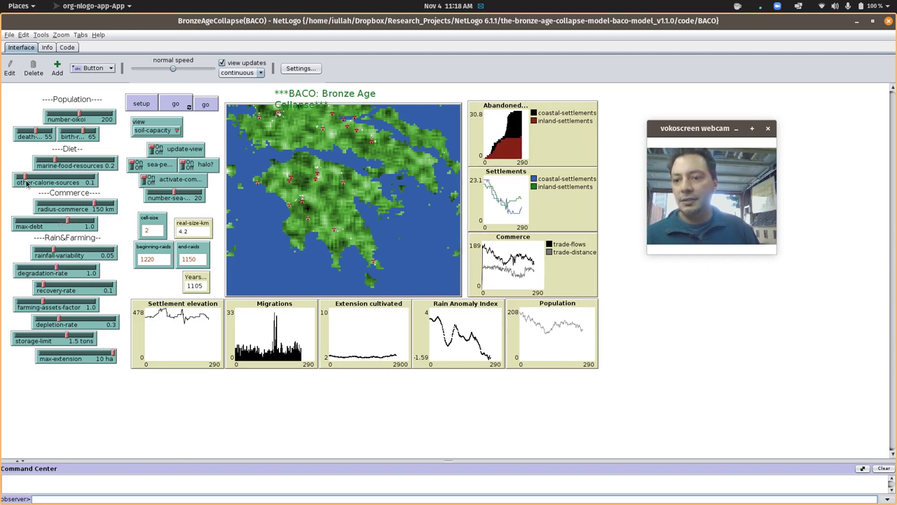
{"action": "left_click_drag", "start_coordinate": [23, 180], "coordinate": [73, 176]}
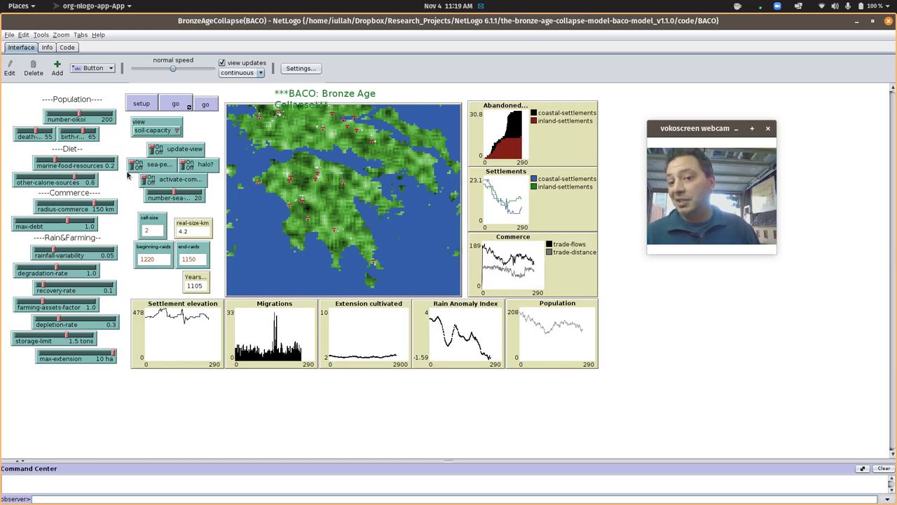
{"action": "left_click", "coordinate": [148, 105]}
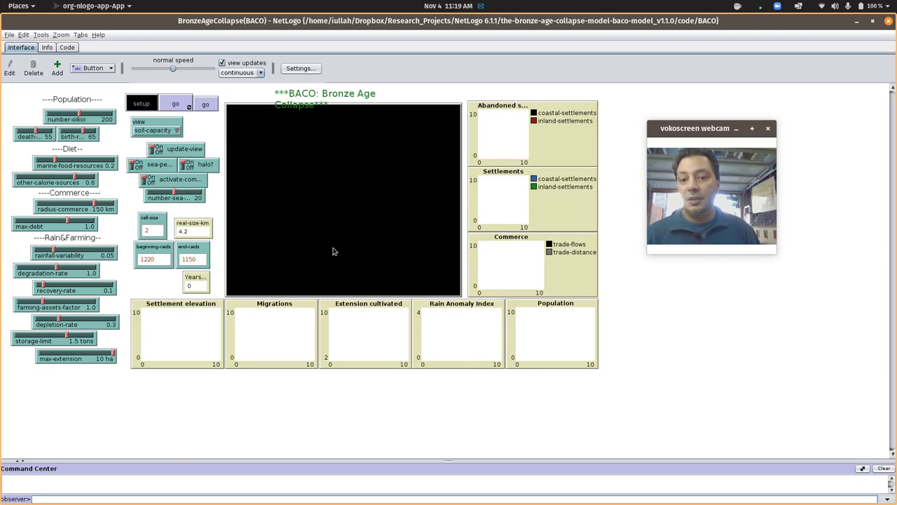
Run the reset BACO model with go forever, reaching about year 1321.
{"action": "left_click", "coordinate": [176, 105]}
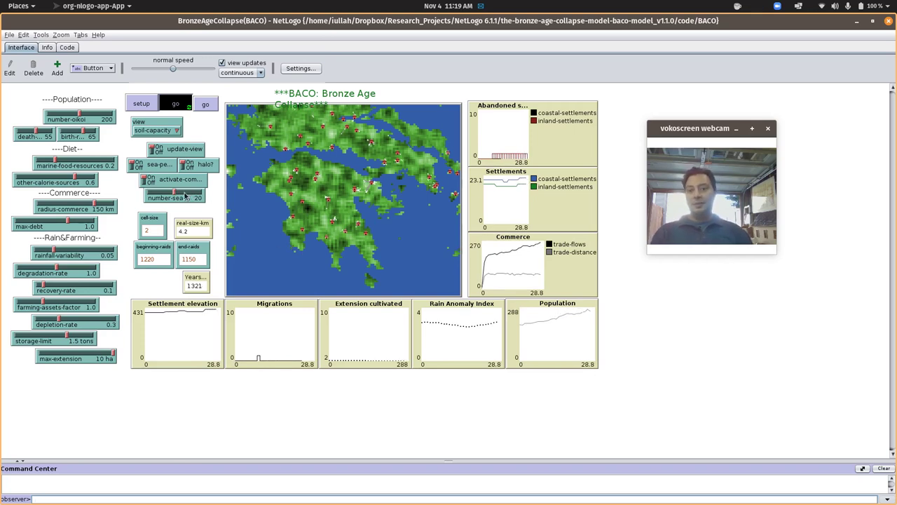
Switch the map view to RAI, then soil-capacity, finally settling on Elevation.
{"action": "left_click", "coordinate": [176, 132]}
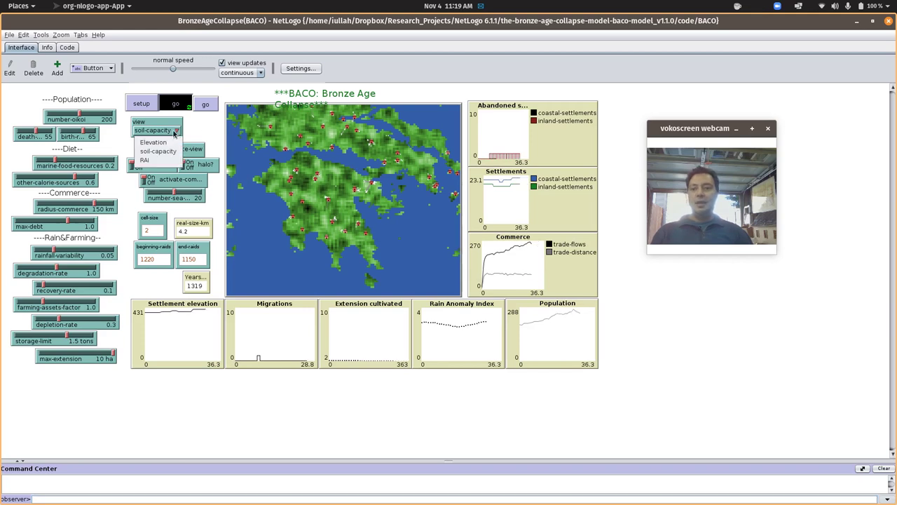
{"action": "left_click", "coordinate": [161, 160]}
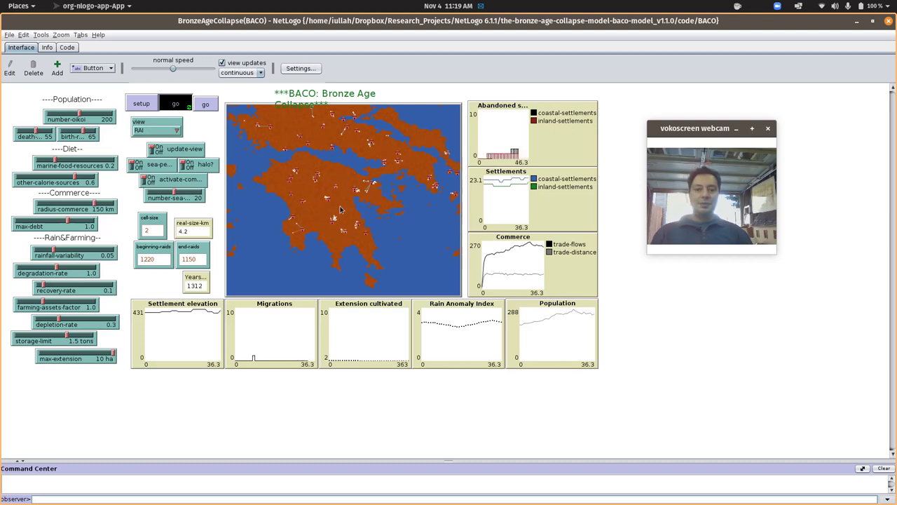
{"action": "left_click", "coordinate": [173, 132]}
{"action": "left_click", "coordinate": [168, 155]}
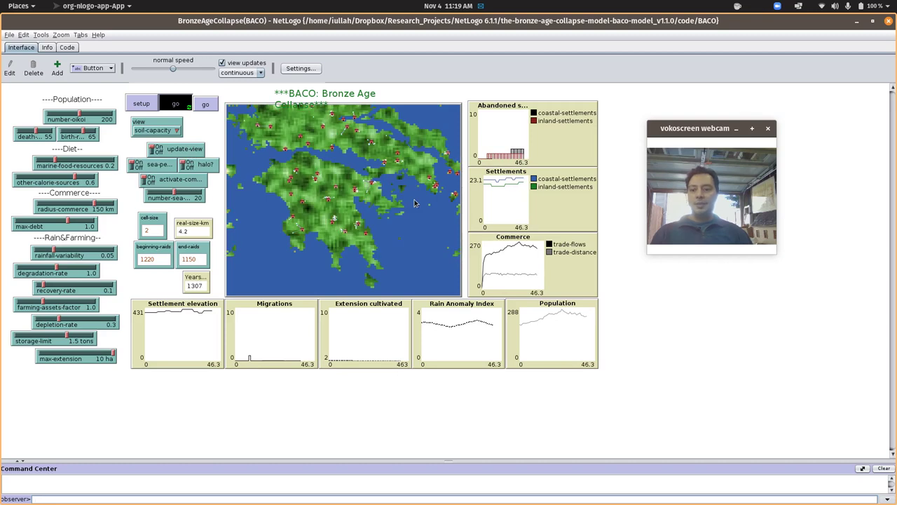
{"action": "left_click", "coordinate": [174, 133]}
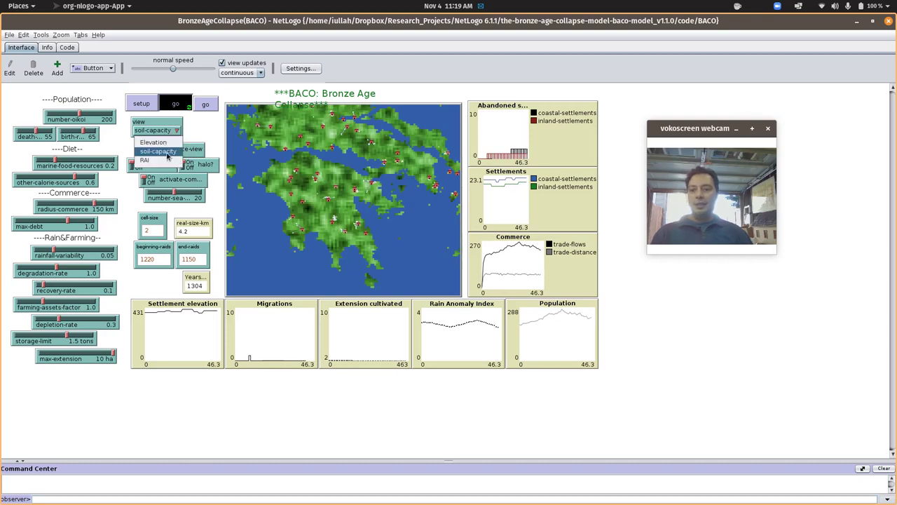
{"action": "left_click", "coordinate": [167, 143]}
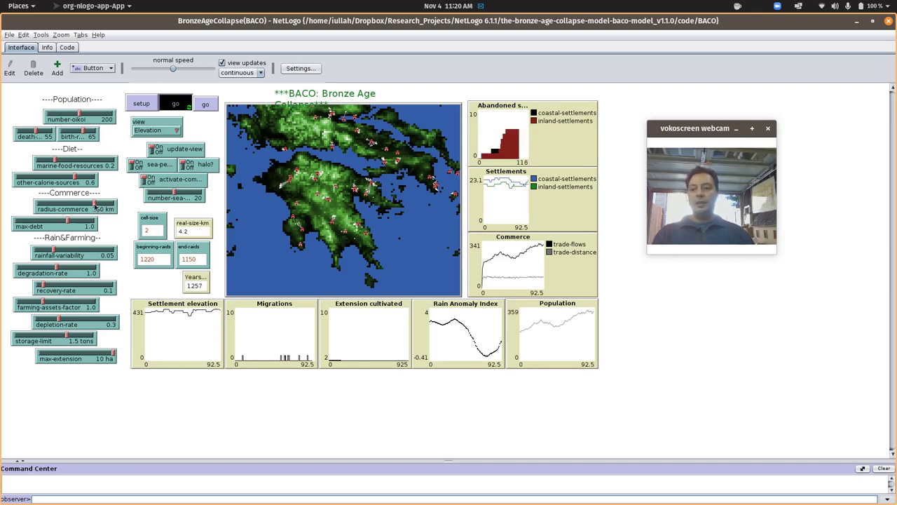
Raise the radius-commerce slider to 151 km during the run.
{"action": "left_click_drag", "start_coordinate": [93, 205], "coordinate": [94, 202]}
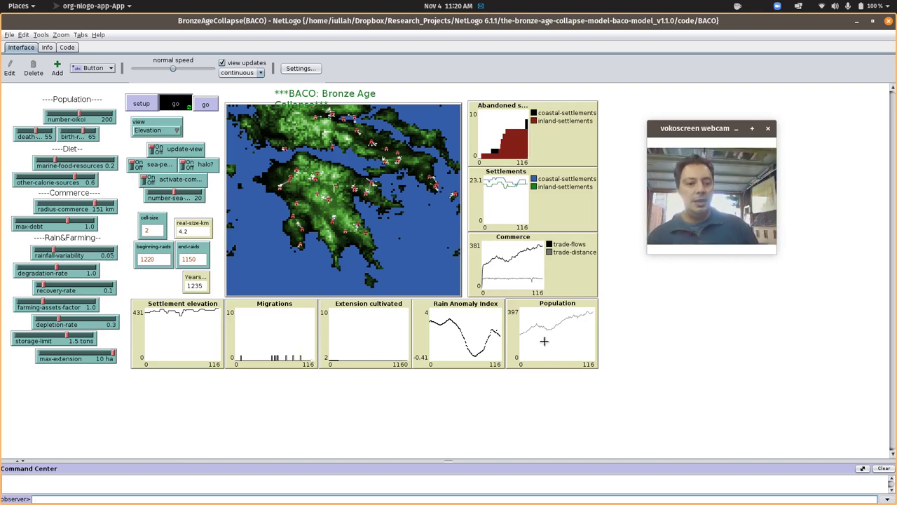
Read values off the Commerce and Settlements plots as the run reaches year 1197.
{"action": "mouse_move", "coordinate": [516, 260]}
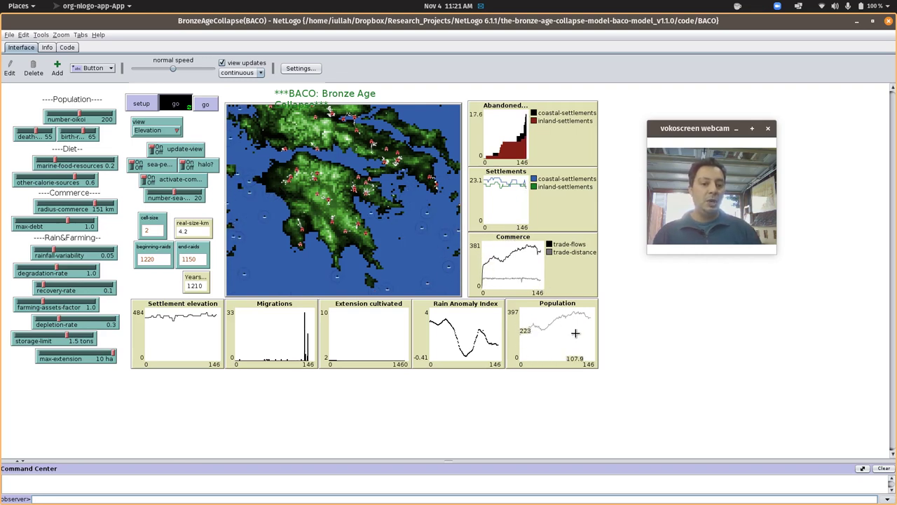
{"action": "mouse_move", "coordinate": [528, 257]}
{"action": "left_mouse_down"}
{"action": "mouse_move", "coordinate": [544, 264]}
{"action": "mouse_move", "coordinate": [534, 277]}
{"action": "mouse_move", "coordinate": [493, 283]}
{"action": "mouse_move", "coordinate": [521, 265]}
{"action": "left_mouse_up"}
{"action": "left_click_drag", "start_coordinate": [520, 200], "coordinate": [508, 181]}
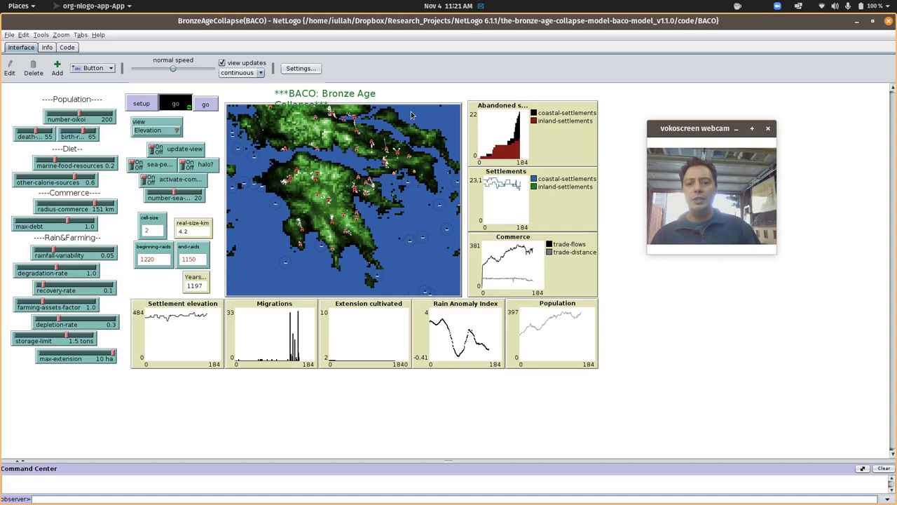